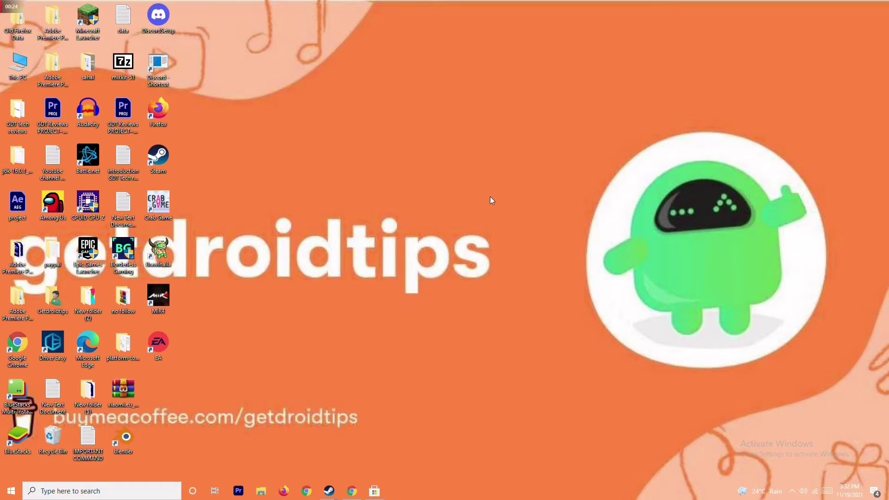
- Open This PC's Properties (About) page and launch Device Manager from its Related settings link
right_click(21, 81)
left_click(65, 185)
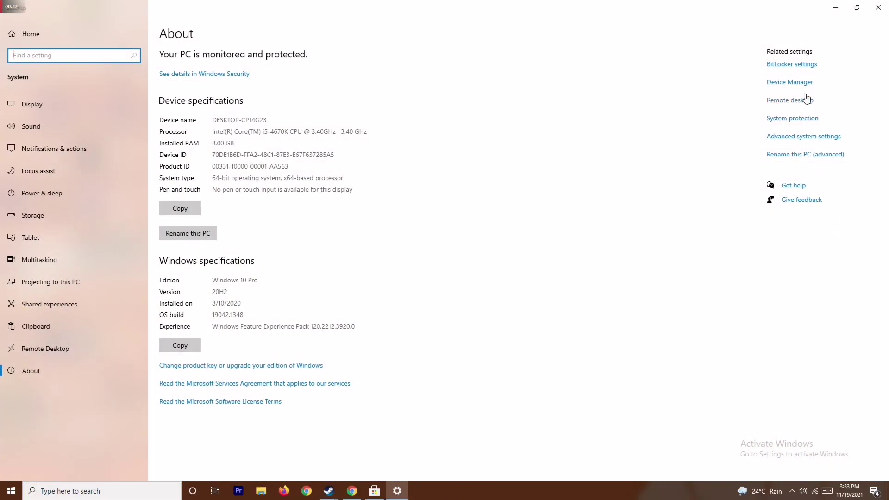
left_click(796, 83)
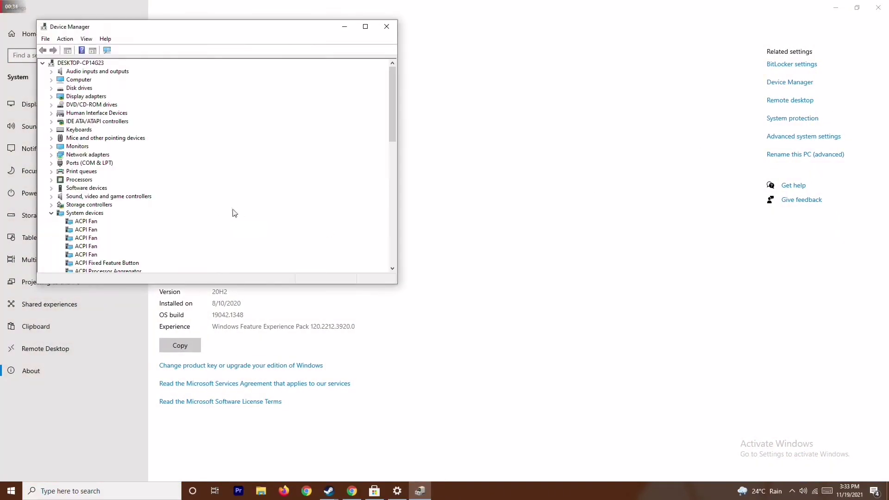
- Search automatically for an updated AMD Radeon RX 5700 driver and dismiss the already-best result
left_click(52, 98)
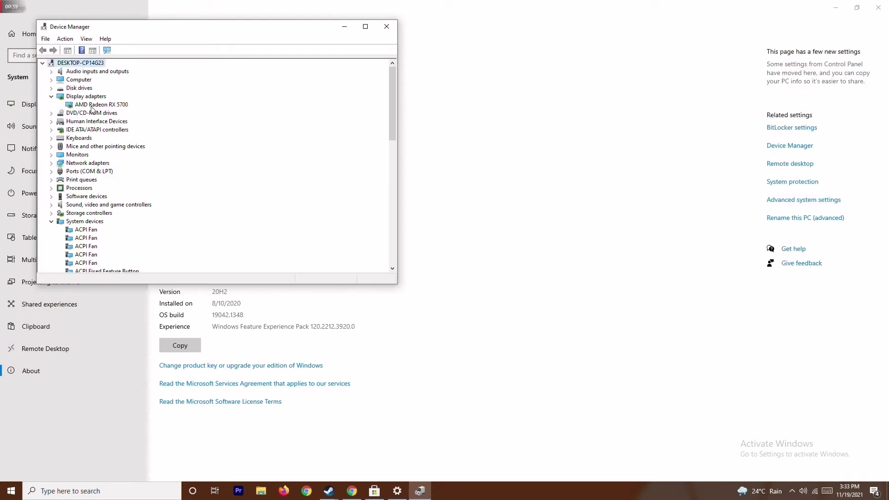
right_click(124, 107)
left_click(148, 110)
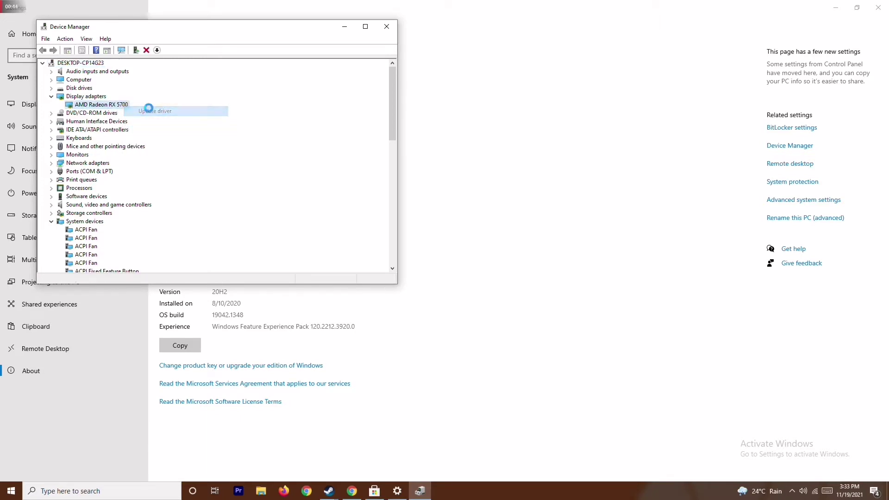
left_click(168, 135)
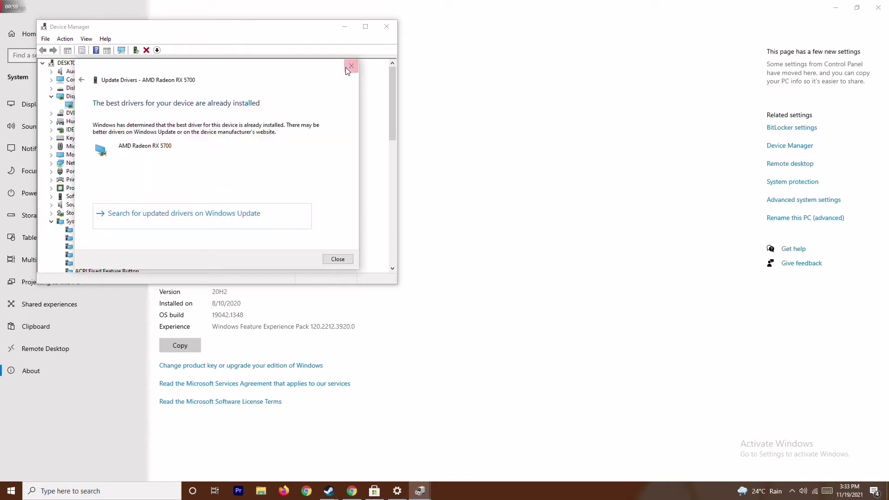
left_click(351, 66)
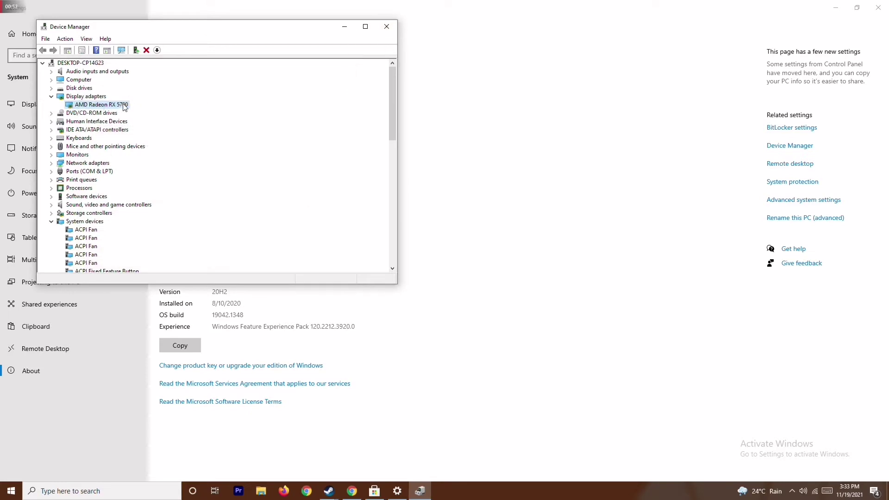
- Collapse Display adapters and System devices, then close Device Manager and Settings
left_click(51, 96)
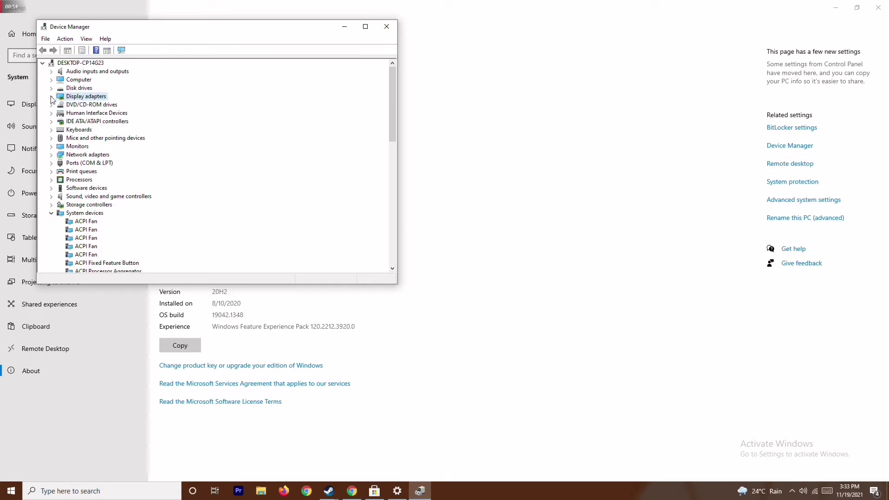
left_click(51, 213)
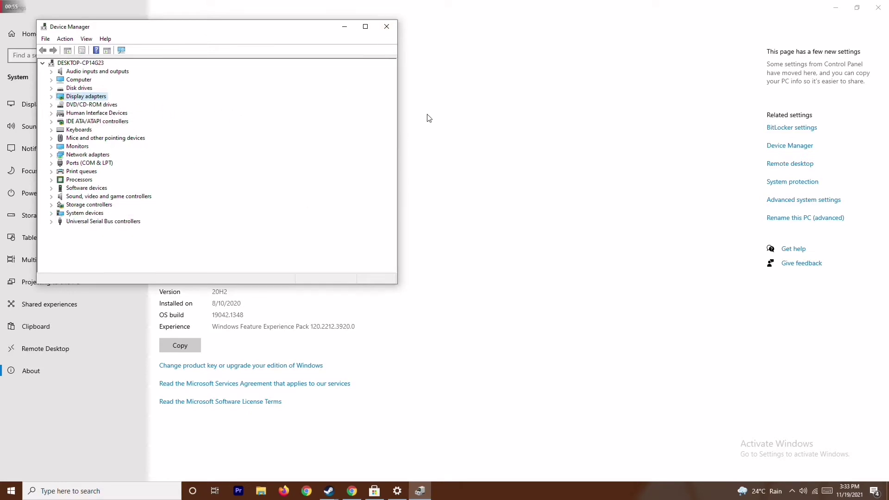
left_click(387, 27)
left_click(878, 7)
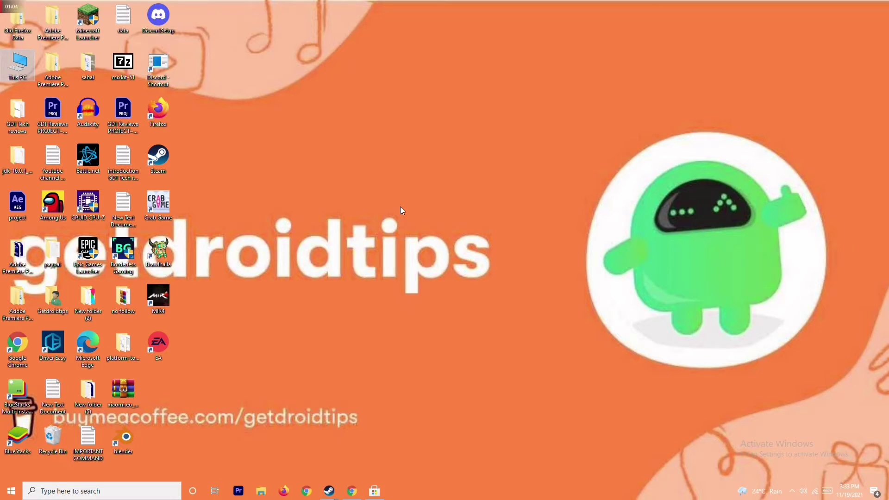
- Launch Settings via the 'sett' search, check Update & Security shows up to date, then close it
left_click(107, 494)
type("sett")
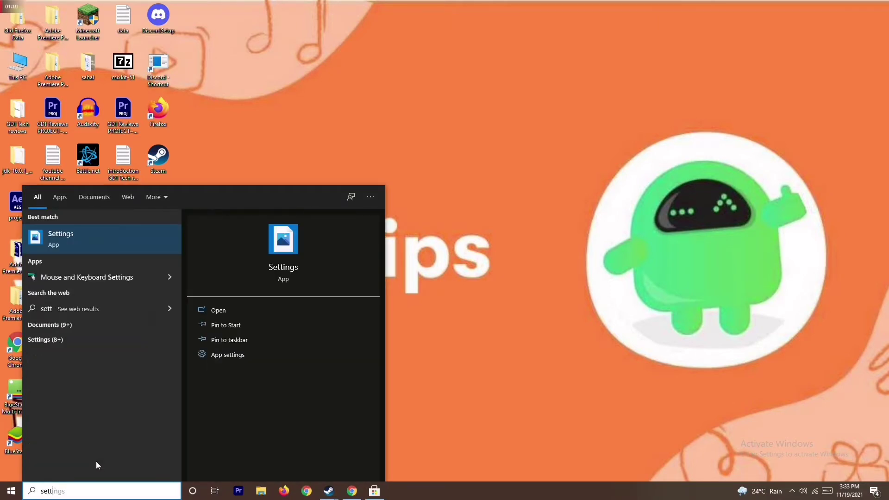
left_click(125, 238)
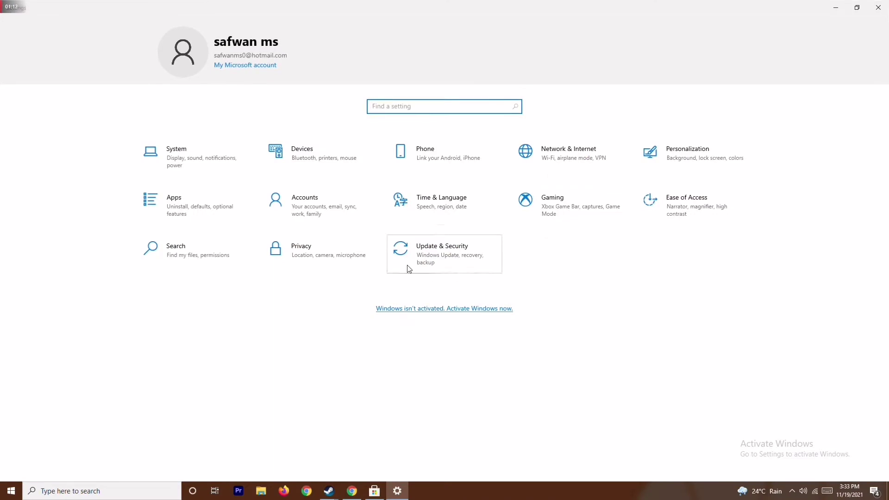
left_click(452, 250)
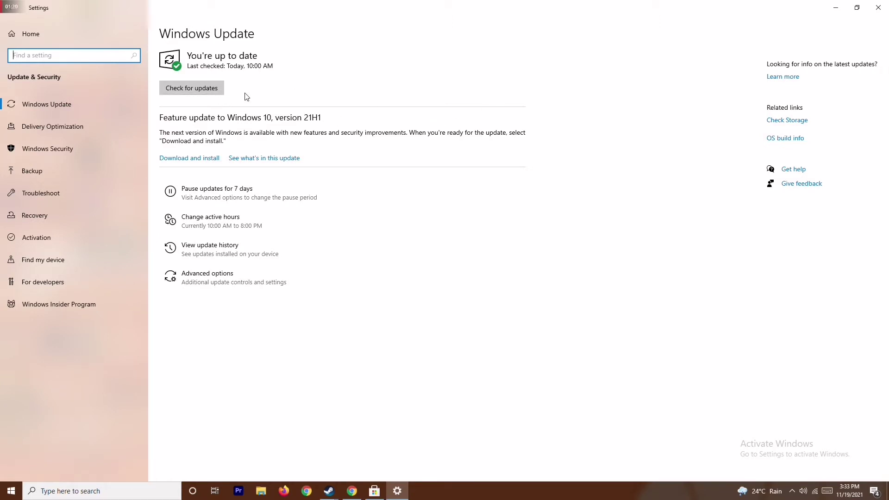
left_click(877, 9)
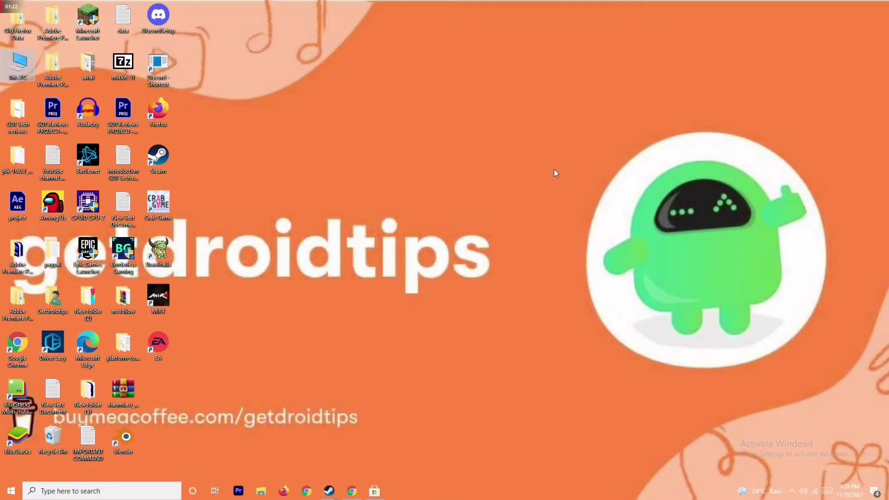
- Refresh the desktop, then end the Microsoft Store task in Task Manager and close it
right_click(543, 165)
left_click(488, 210)
right_click(477, 488)
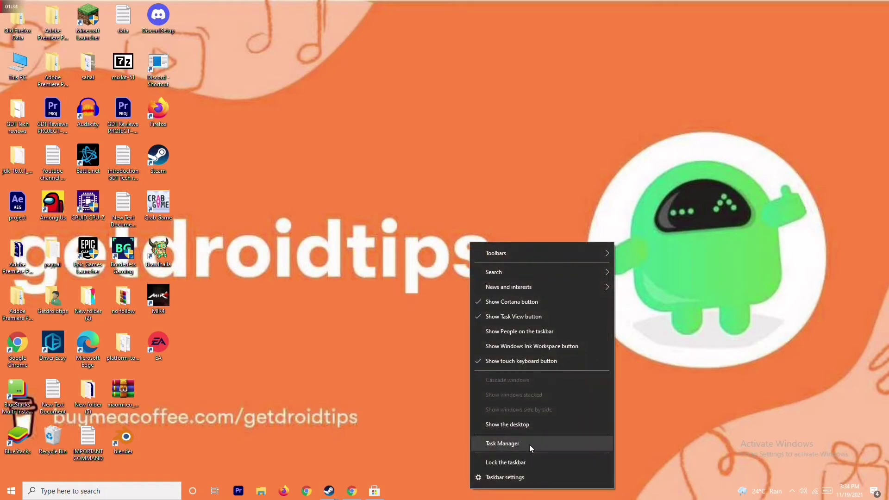
left_click(529, 444)
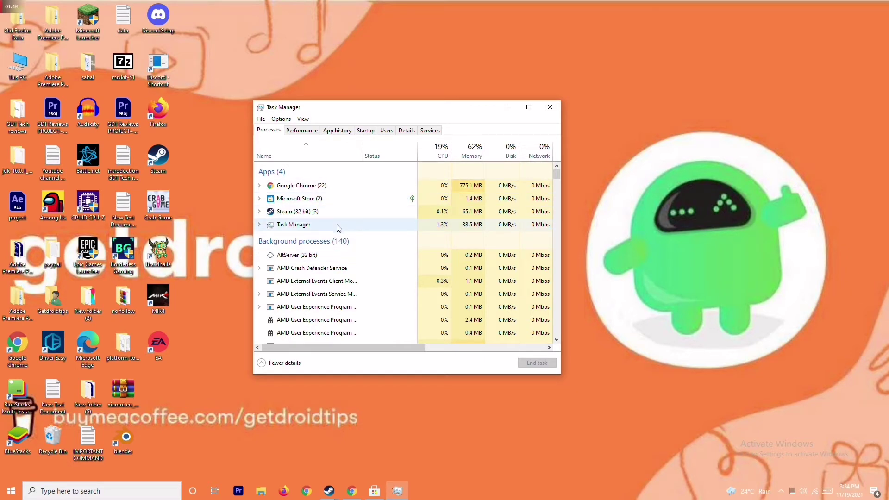
left_click(347, 199)
right_click(378, 200)
left_click(409, 231)
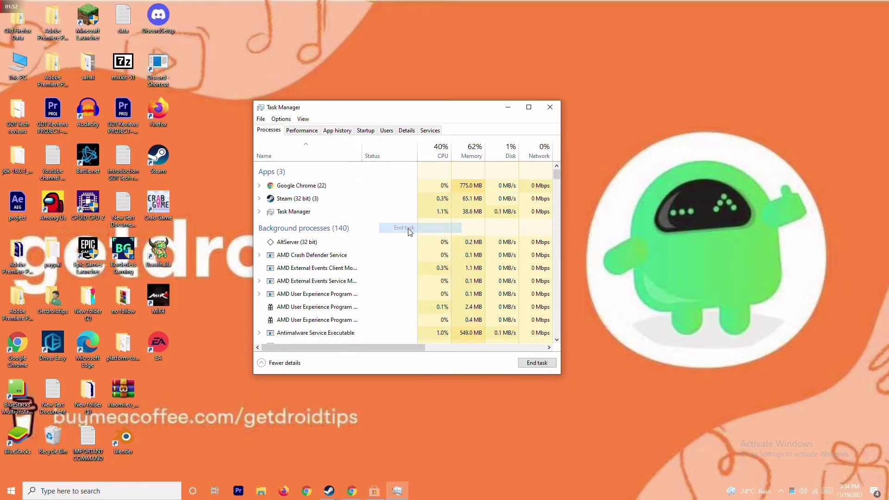
left_click(551, 110)
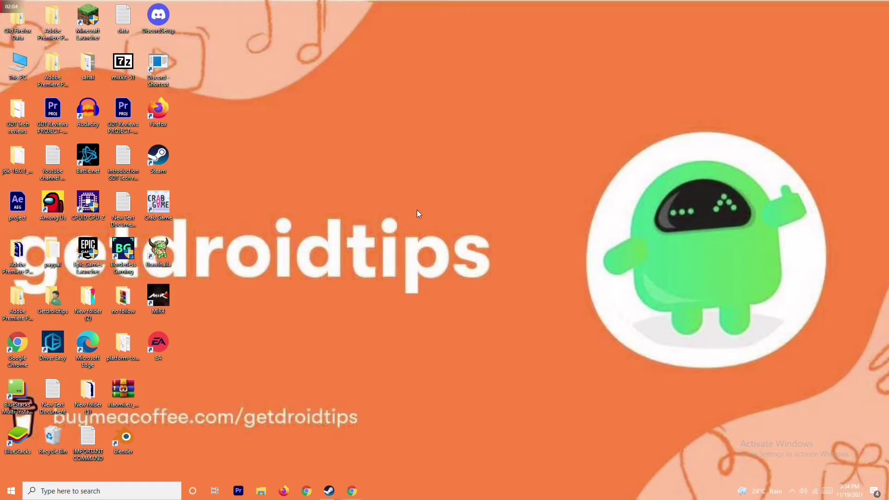
- Check the Crab Game desktop shortcut's Properties, then close them
right_click(162, 216)
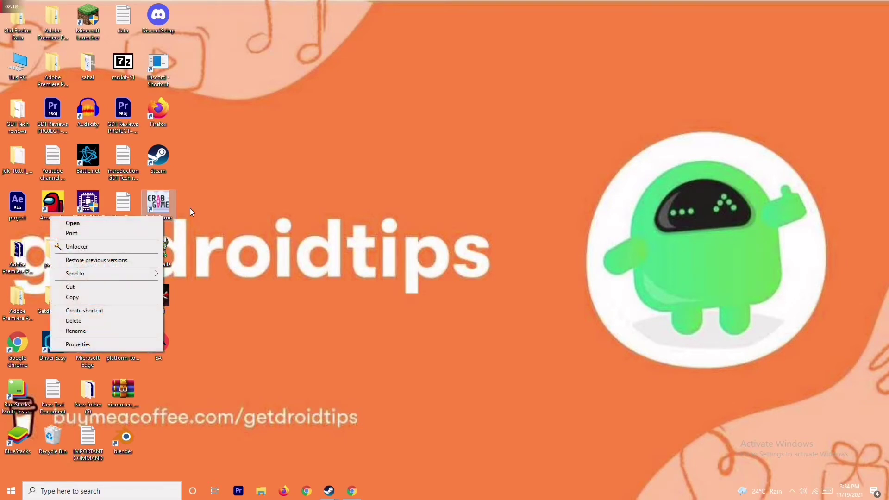
left_click(168, 203)
right_click(169, 202)
left_click(165, 206)
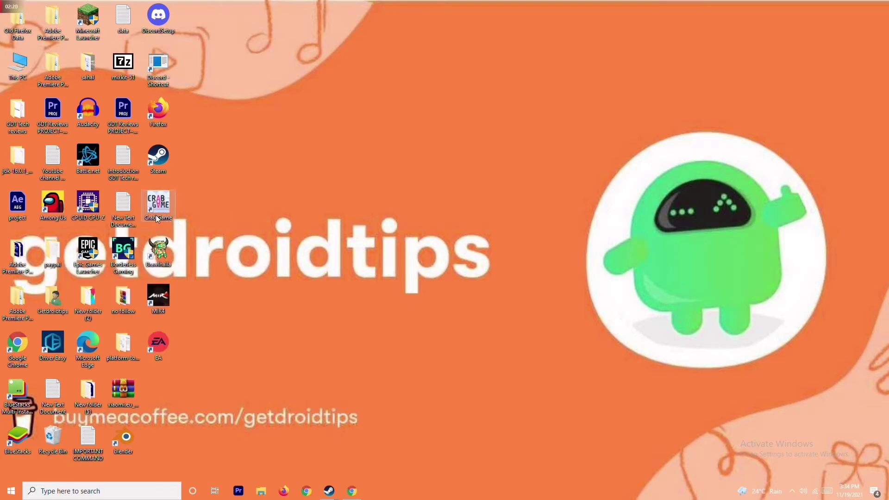
right_click(157, 218)
left_click(115, 345)
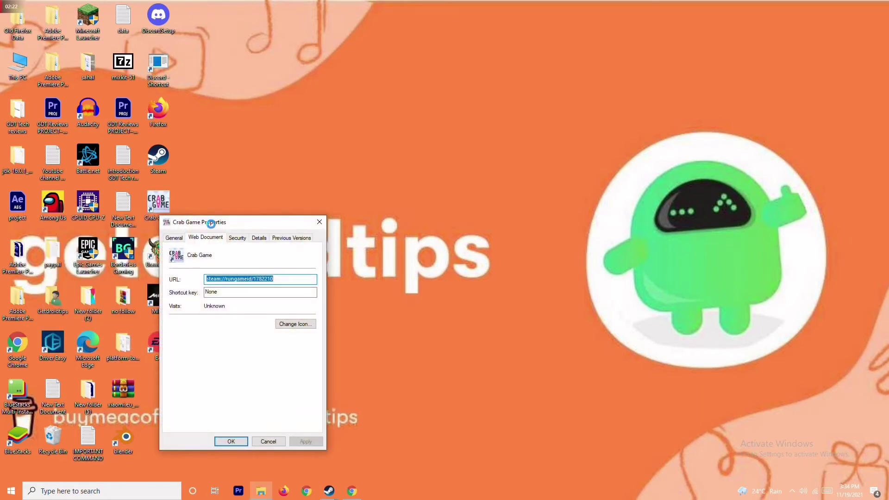
left_click(319, 222)
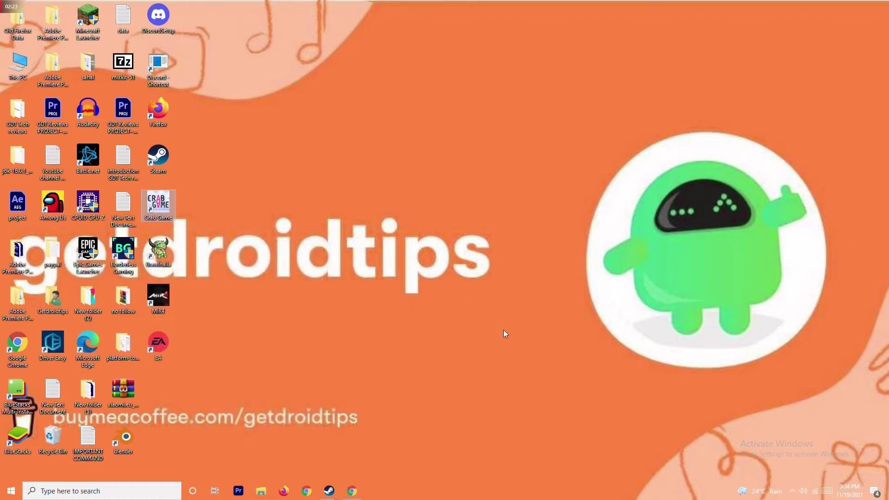
- Browse Crab Game's local files from its Steam library Properties to open the install folder
mouse_move(328, 493)
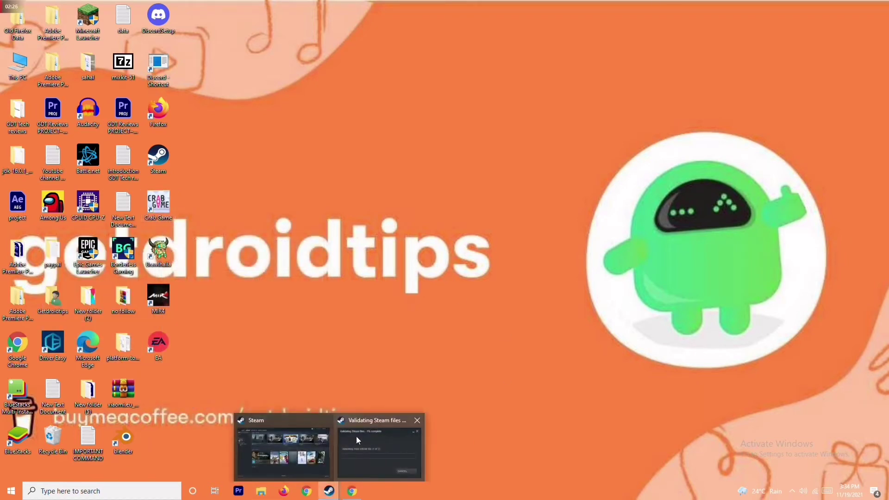
left_click(307, 441)
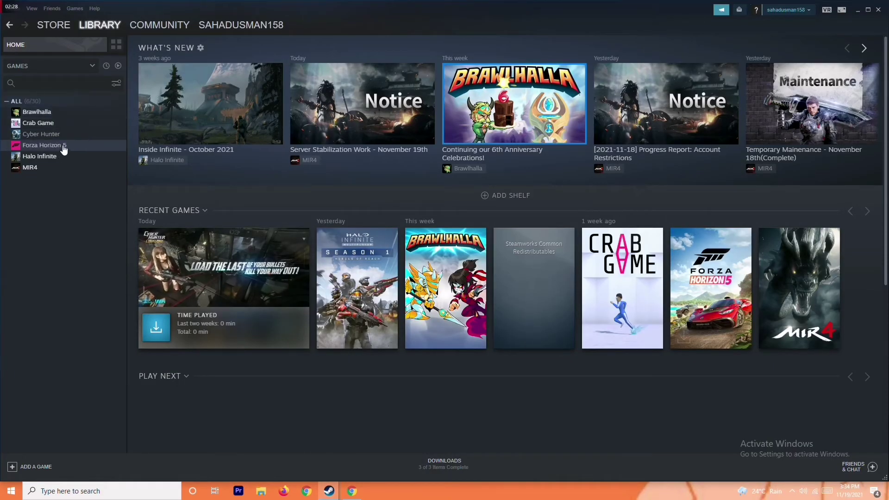
right_click(87, 128)
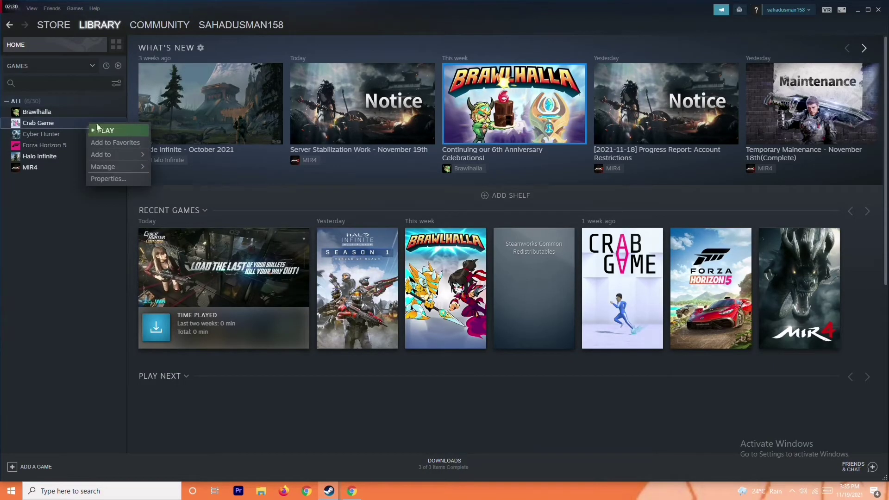
left_click(117, 180)
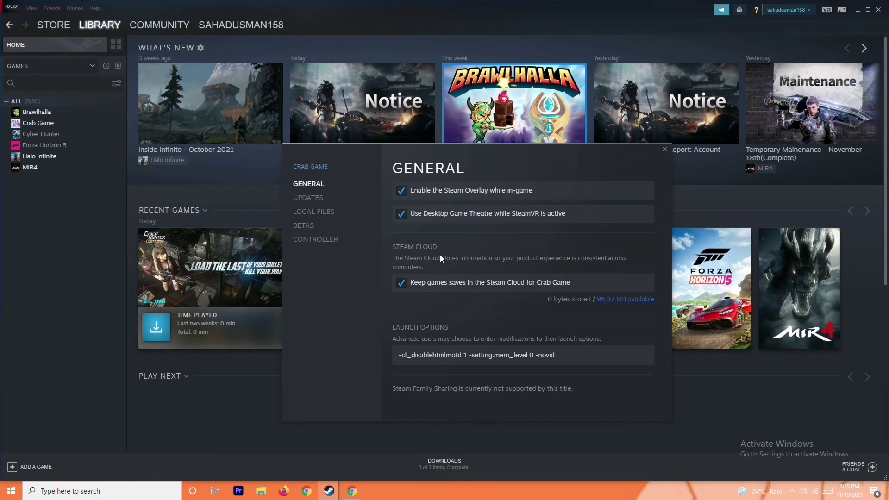
left_click(332, 213)
left_click(593, 188)
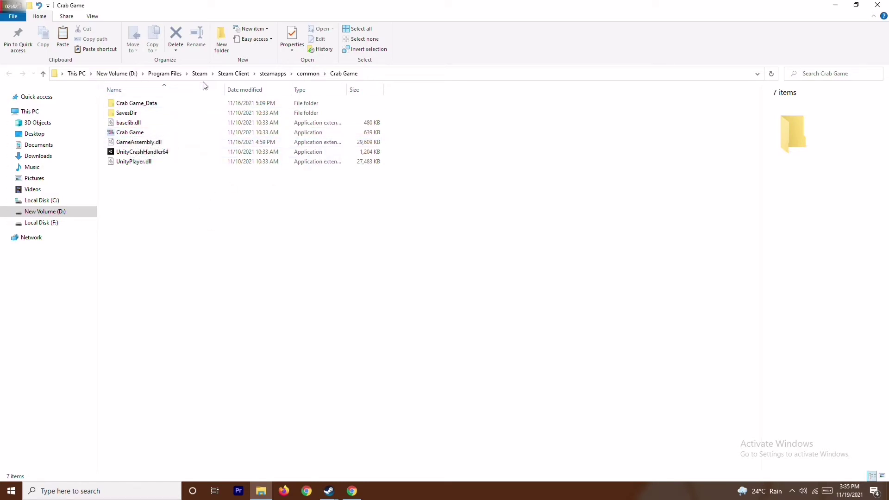
- Inspect Crab Game.exe's context options such as Run as administrator, then close the install folder
left_click(141, 132)
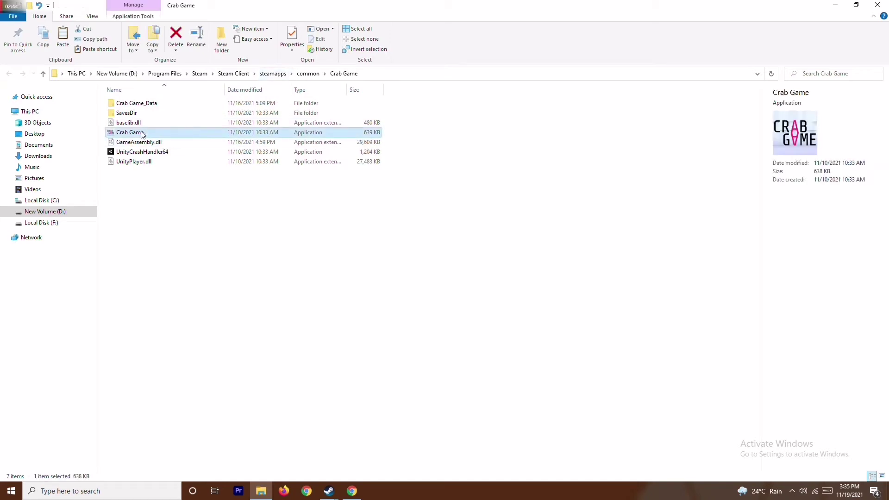
right_click(142, 133)
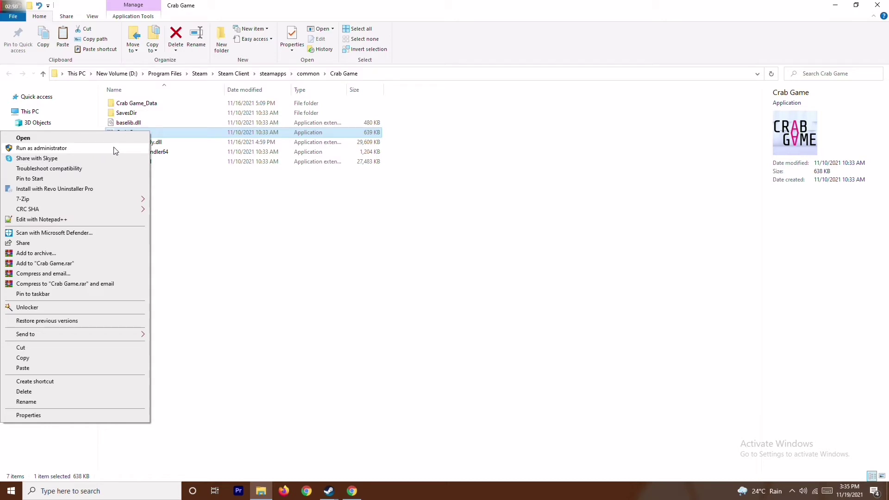
left_click(287, 224)
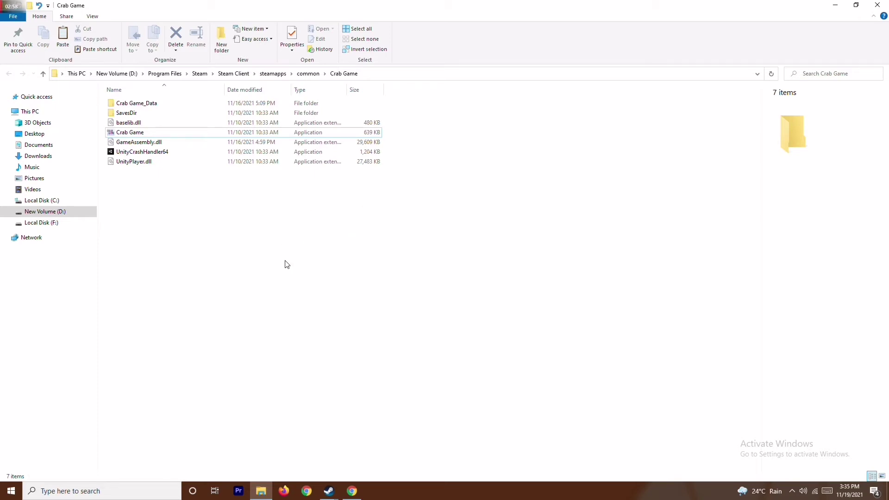
left_click(878, 4)
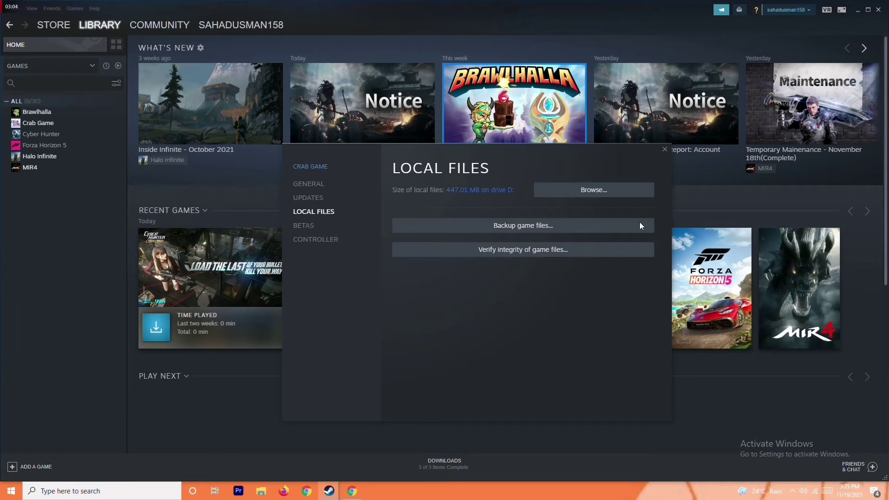
- Minimize the Steam library and close the Crab Game Properties Local Files window
left_click(854, 11)
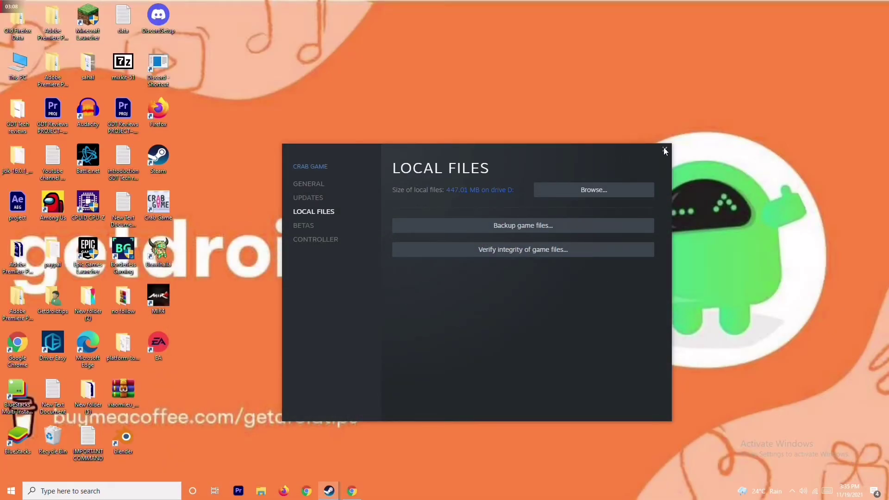
left_click(664, 149)
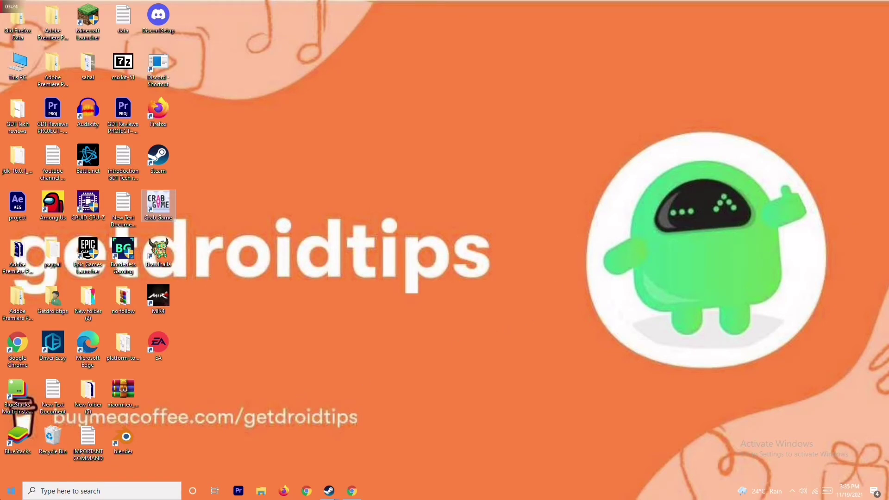
- Search 'windows' to reach Windows Defender Firewall's turn on or off page
left_click(83, 491)
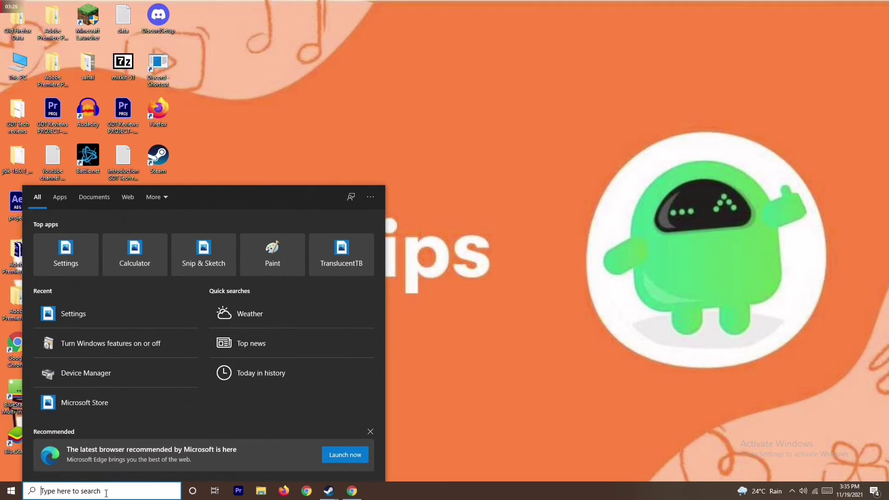
type("wi")
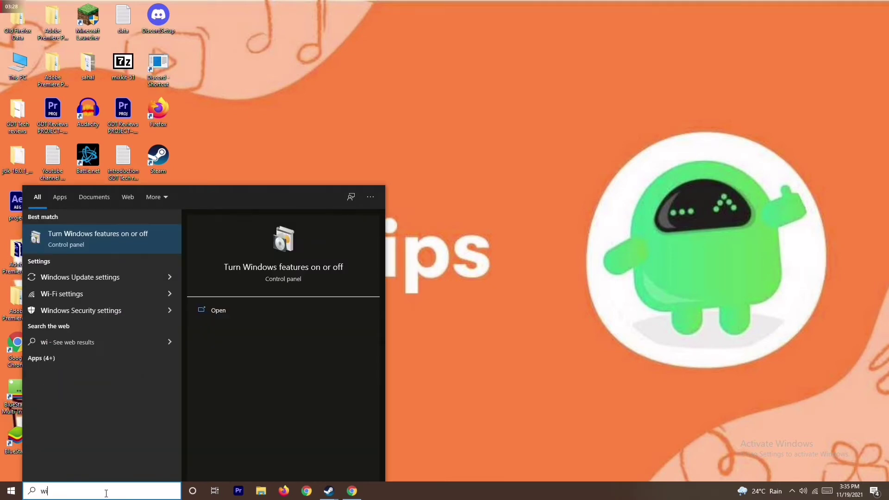
type("ndows")
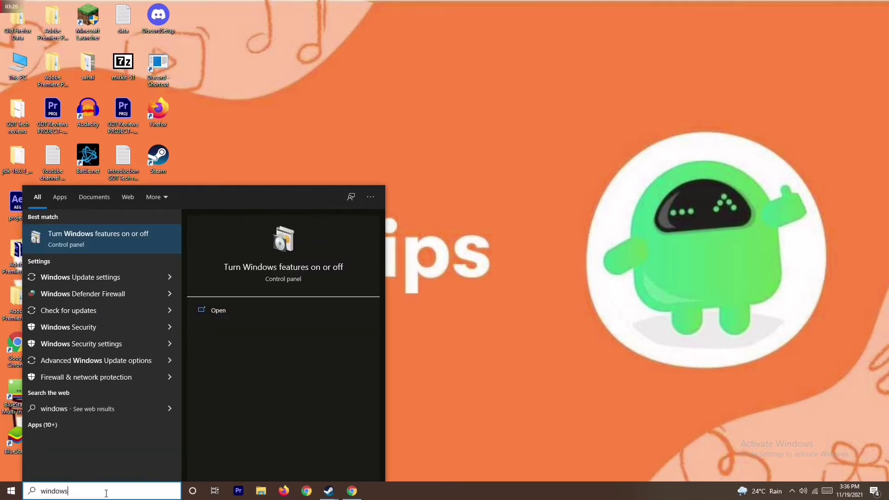
left_click(123, 295)
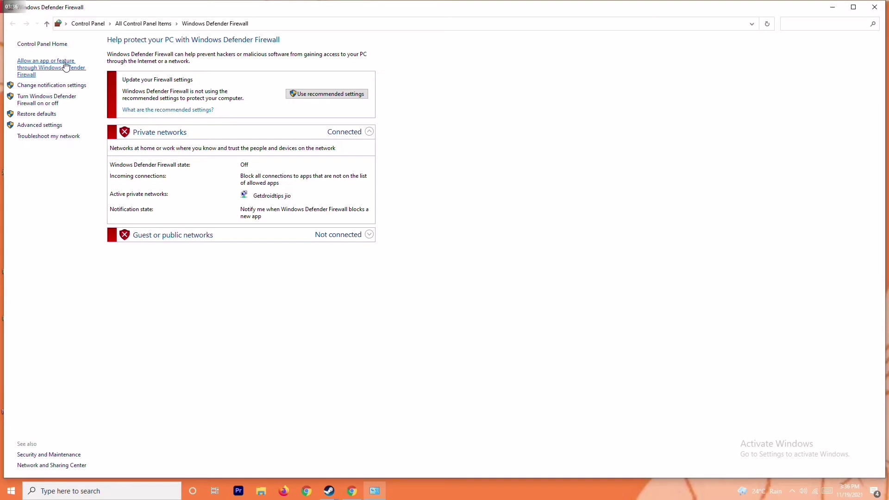
left_click(51, 99)
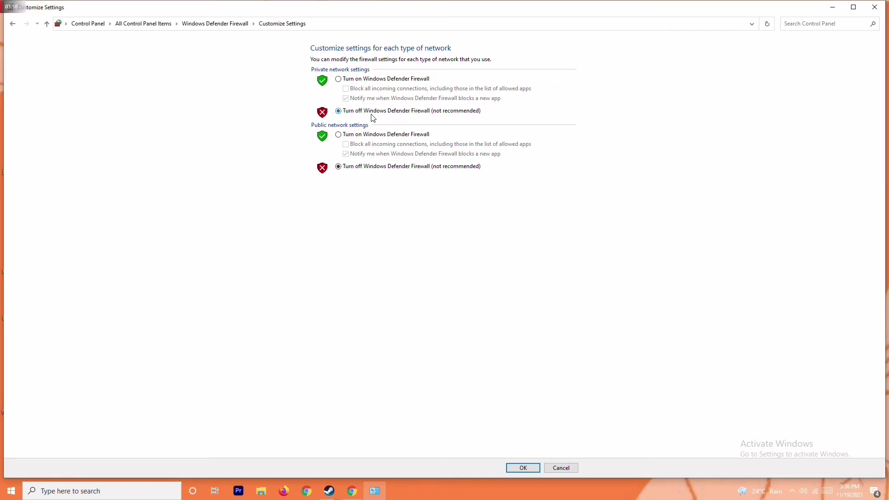
- Turn the firewall off for private and public networks, close it, and show Start's power options
left_click(353, 79)
left_click(362, 113)
left_click(881, 8)
left_click(11, 491)
left_click(11, 470)
- Close the Start menu and use Win+I to reach Update & Security's Windows Security page
left_click(465, 329)
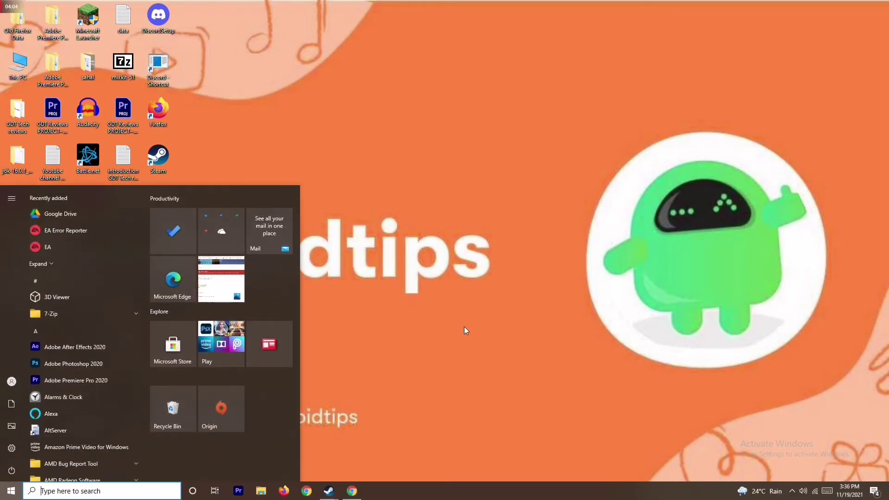
left_click(465, 329)
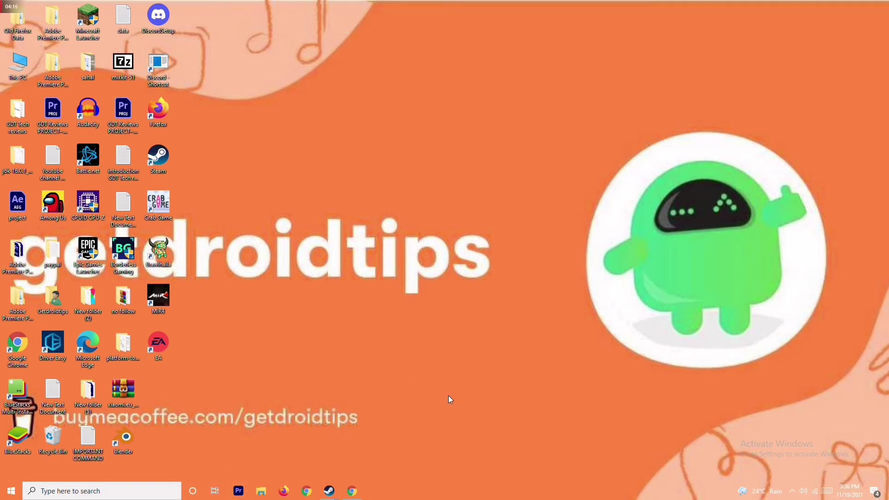
key("super+i")
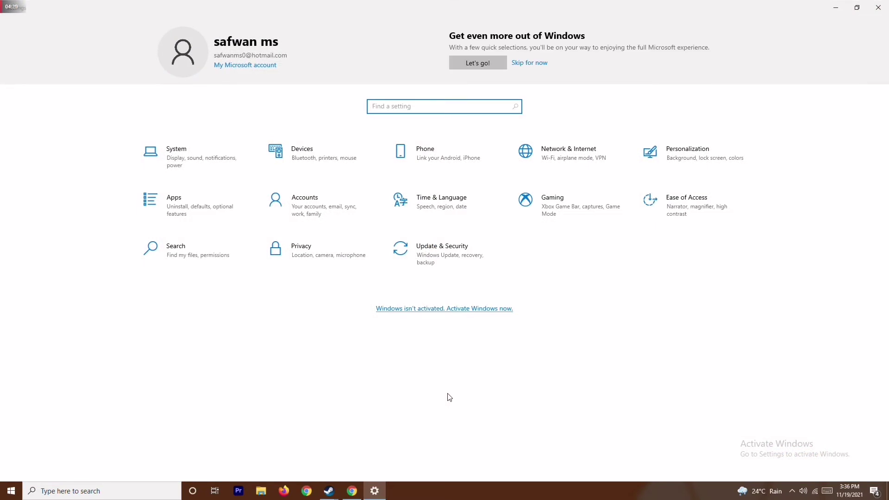
left_click(453, 248)
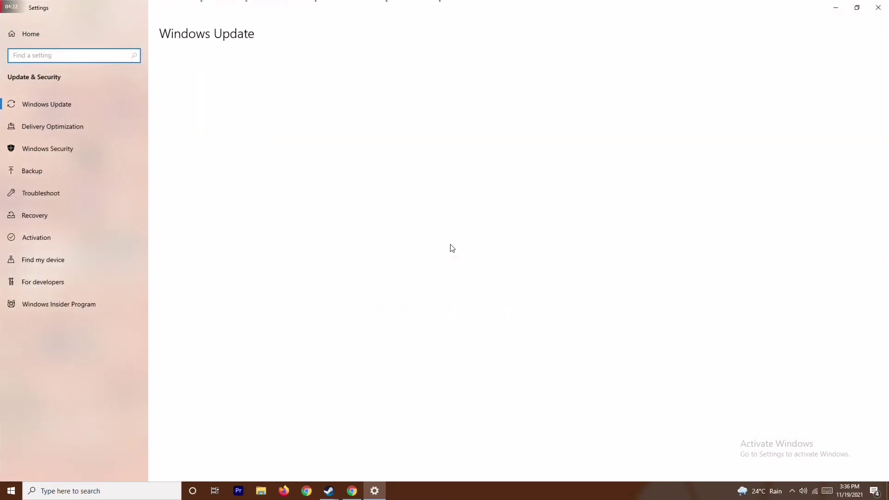
left_click(57, 151)
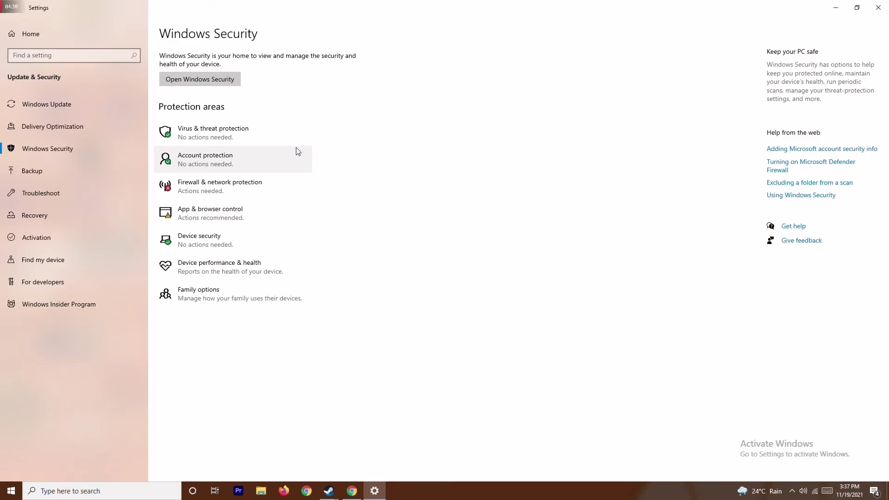
- Turn Real-time protection off in Virus & threat protection settings, approve UAC, and close both windows
left_click(268, 134)
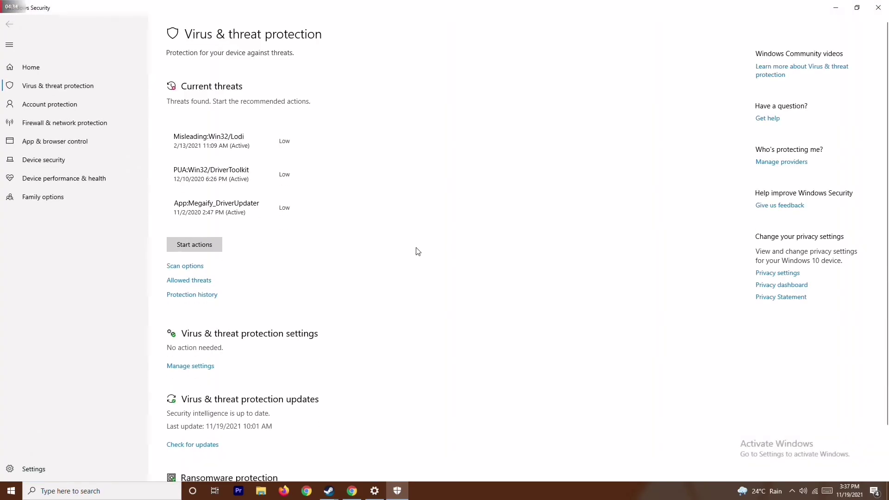
scroll(417, 252, "down", 2)
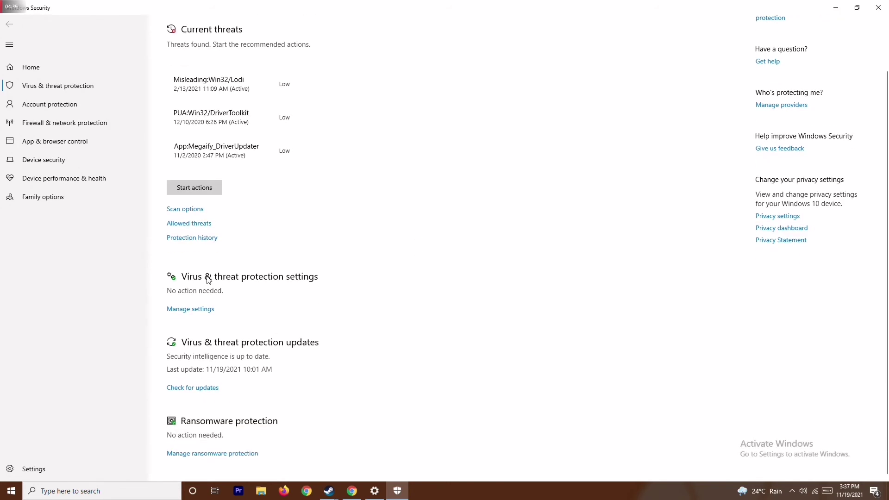
left_click(199, 315)
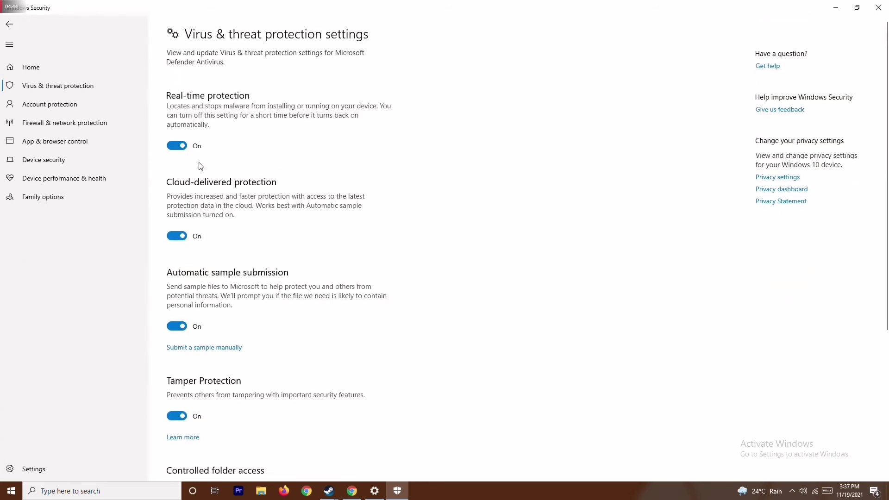
left_click(178, 145)
left_click(405, 305)
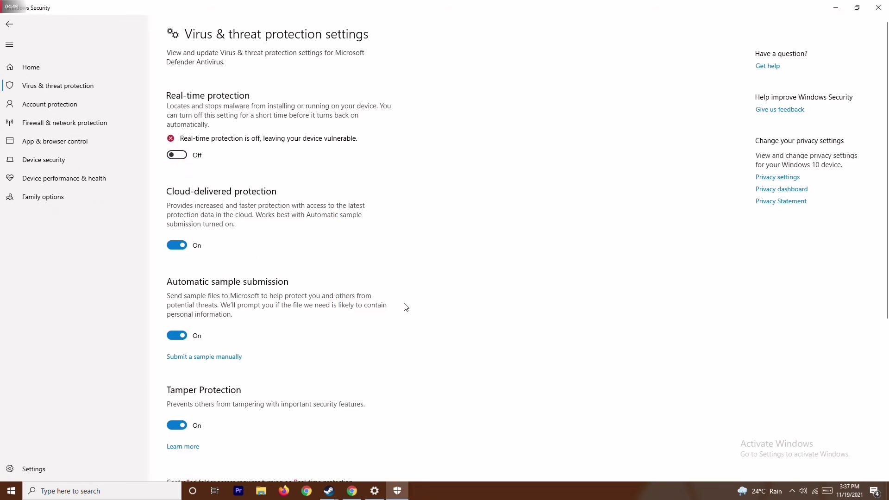
left_click(878, 8)
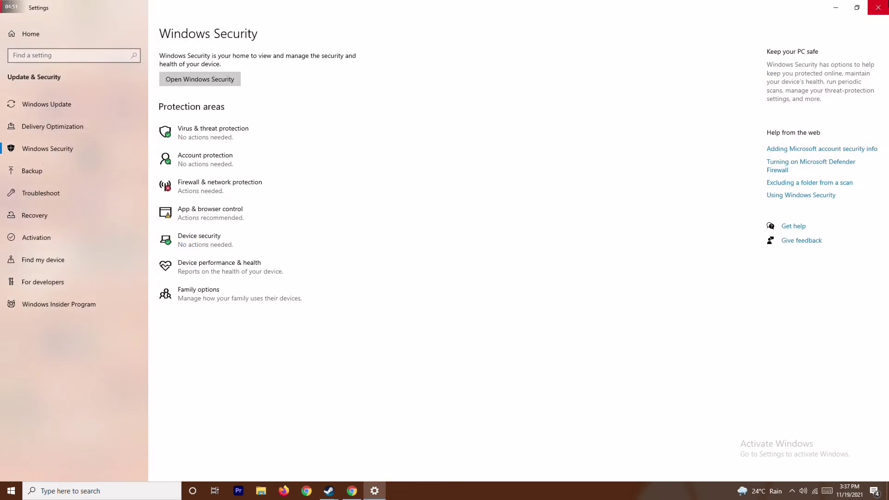
left_click(878, 8)
- Refresh the Windows desktop, then bring up and dismiss the taskbar context menu
right_click(358, 213)
left_click(335, 255)
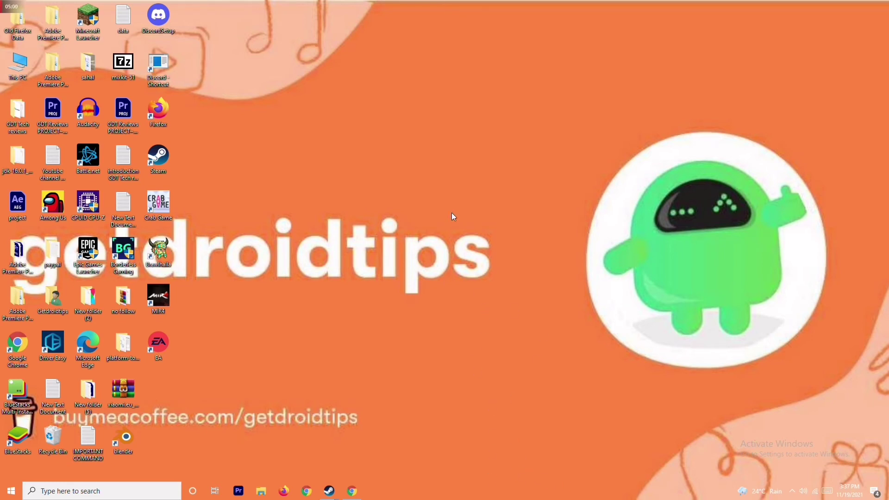
right_click(585, 493)
left_click(366, 201)
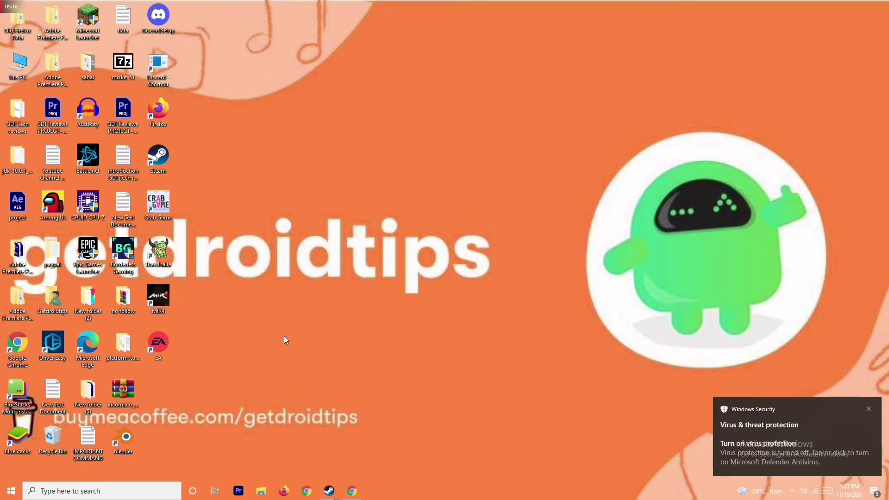
- Restore the Steam library window and view the Forza Horizon 5 page
mouse_move(326, 487)
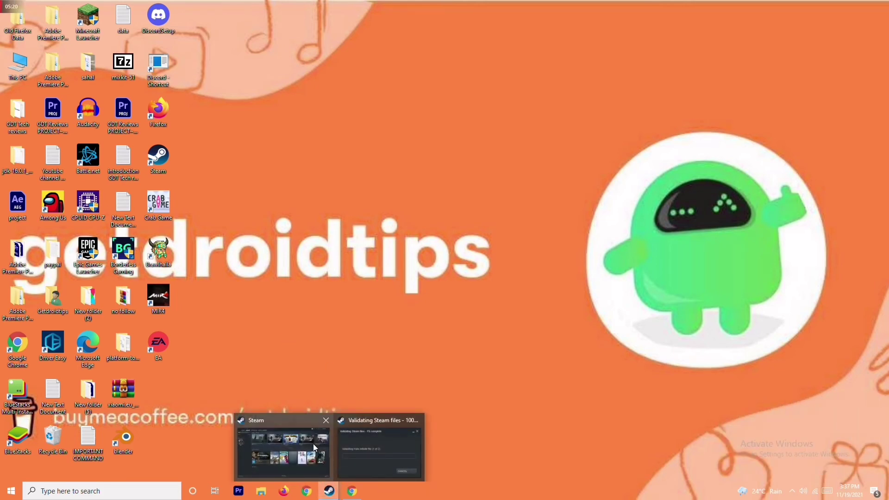
left_click(314, 446)
right_click(73, 145)
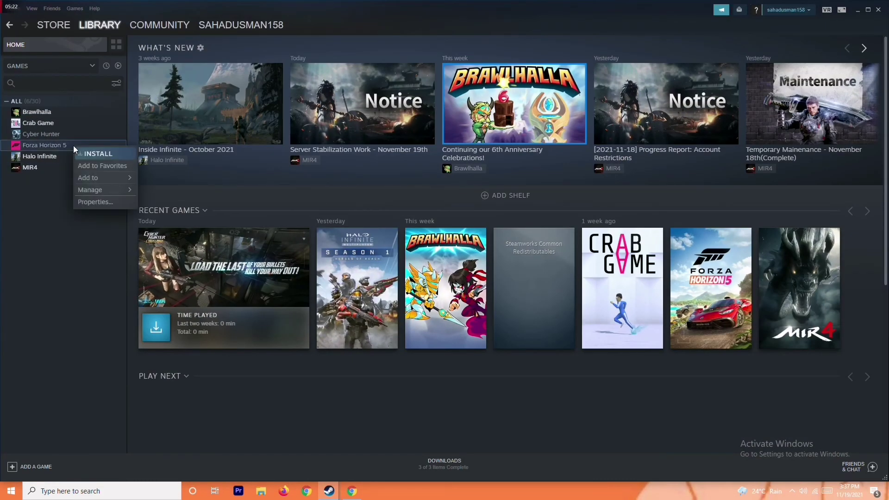
mouse_move(97, 189)
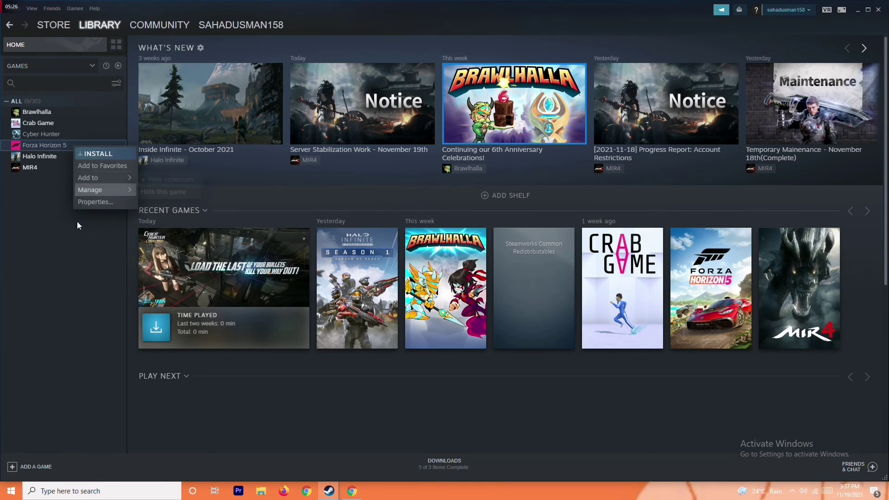
left_click(51, 194)
left_click(70, 147)
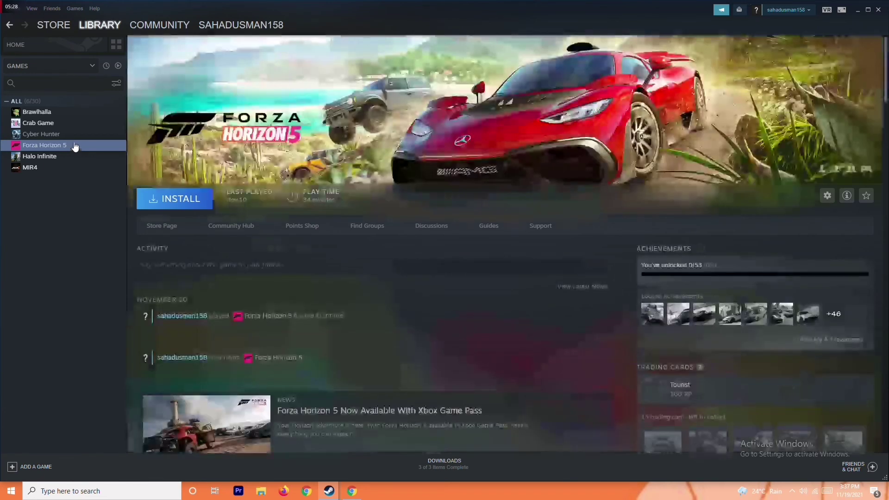
- Switch the Steam library to the Crab Game page, dismissing its context menu
left_click(69, 126)
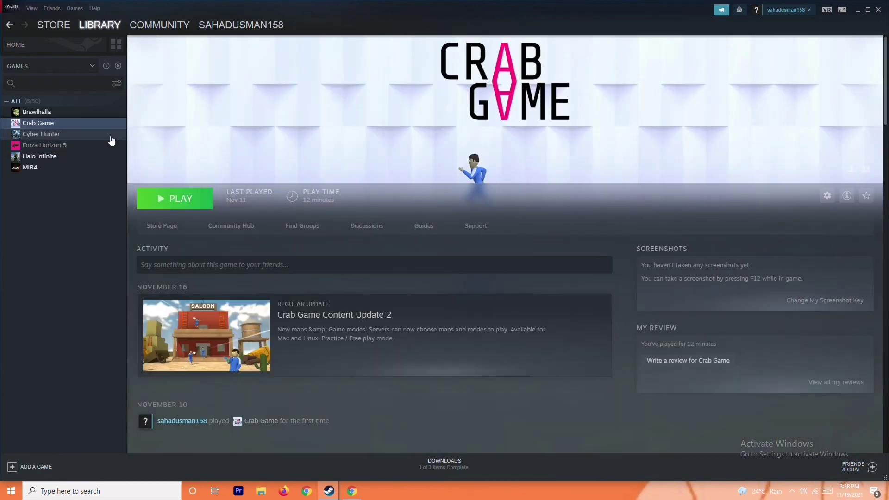
right_click(79, 128)
mouse_move(104, 170)
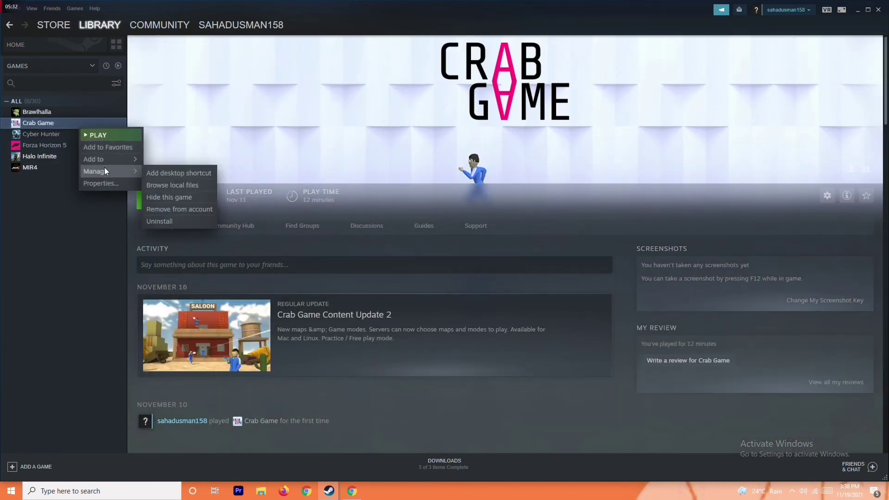
left_click(68, 261)
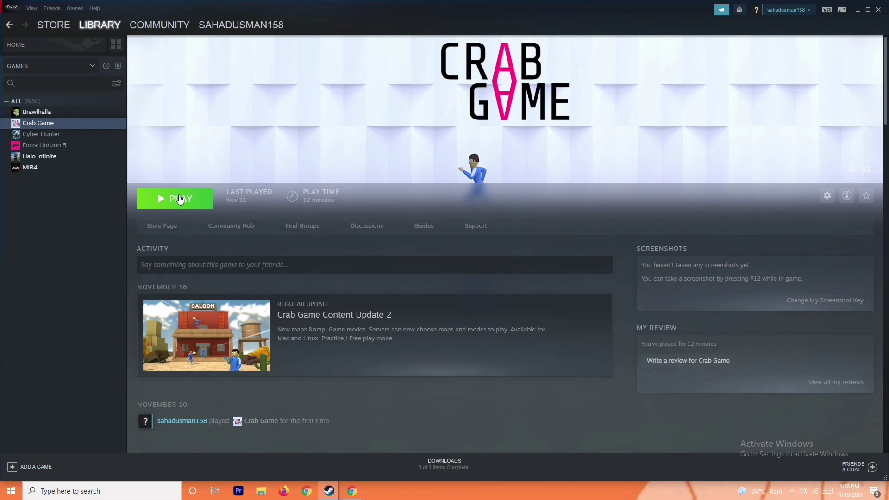
- Minimize Steam's library window so only the desktop and taskbar remain visible
left_click(855, 11)
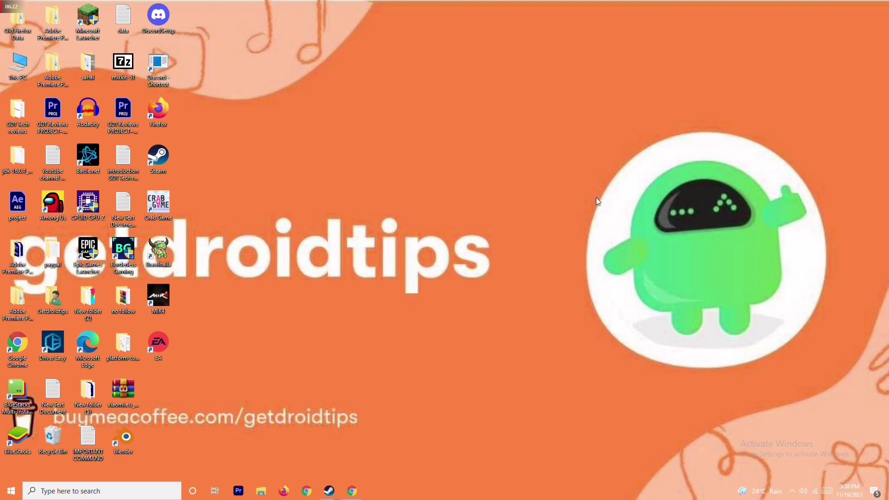
mouse_move(331, 493)
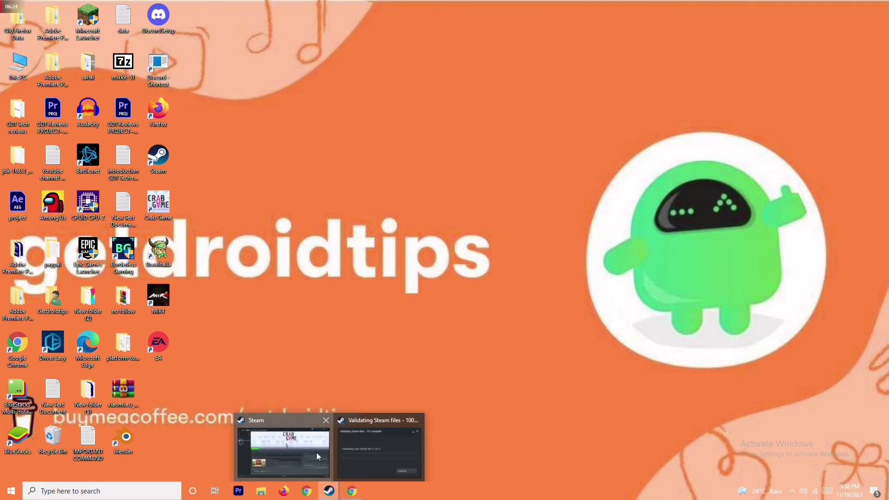